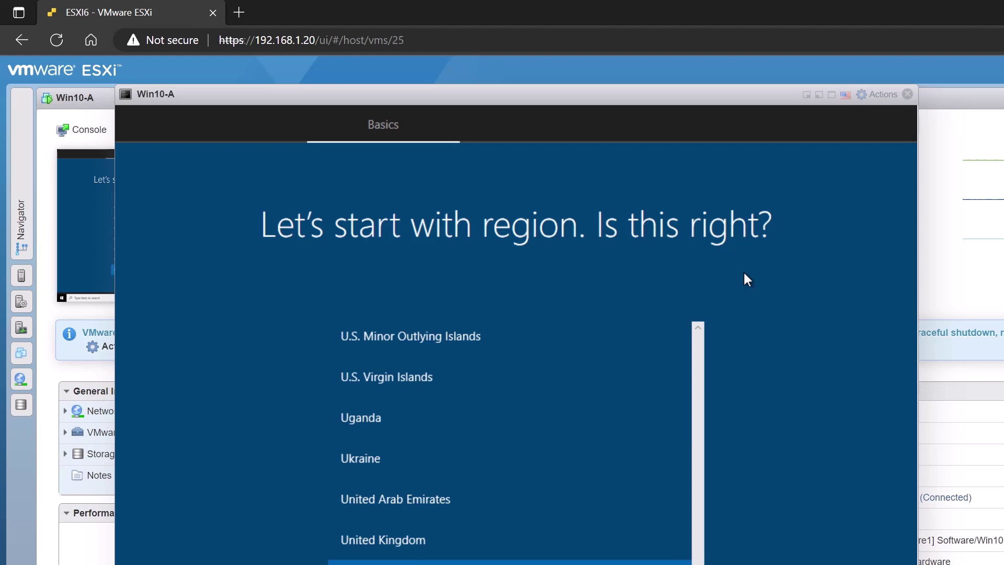
# Open a command prompt with Shift+F10, ping 4.2.2.2 with zero loss, then clear the screen.
pyautogui.hotkey('shift', 'F10')
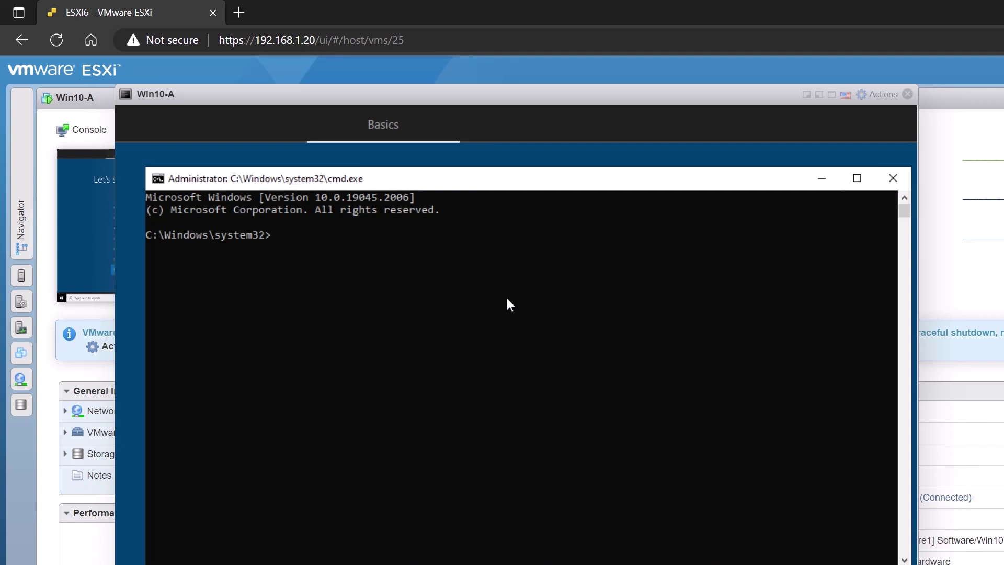
pyautogui.write('p')
pyautogui.write('ing 4.')
pyautogui.write('2.2.2')
pyautogui.press('Return')
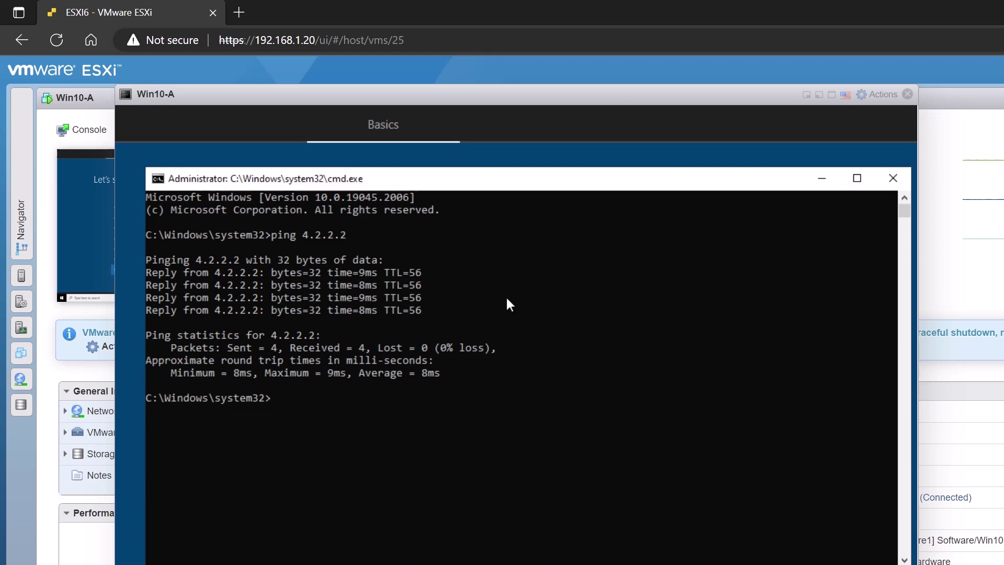
pyautogui.write('cls')
pyautogui.press('Return')
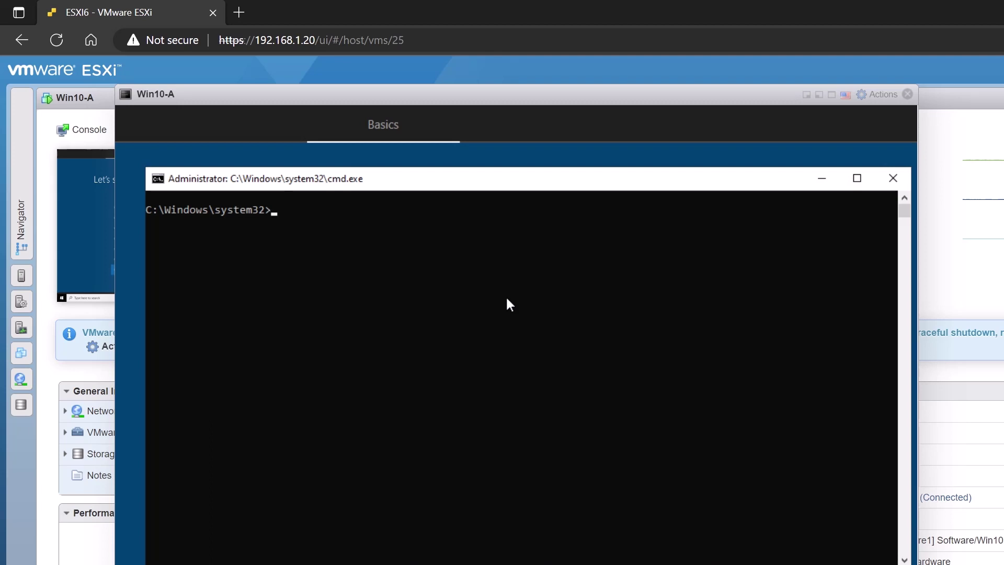
pyautogui.write('powershe')
pyautogui.write('ll')
# Start PowerShell from Win10-A's administrator command prompt.
pyautogui.press('Return')
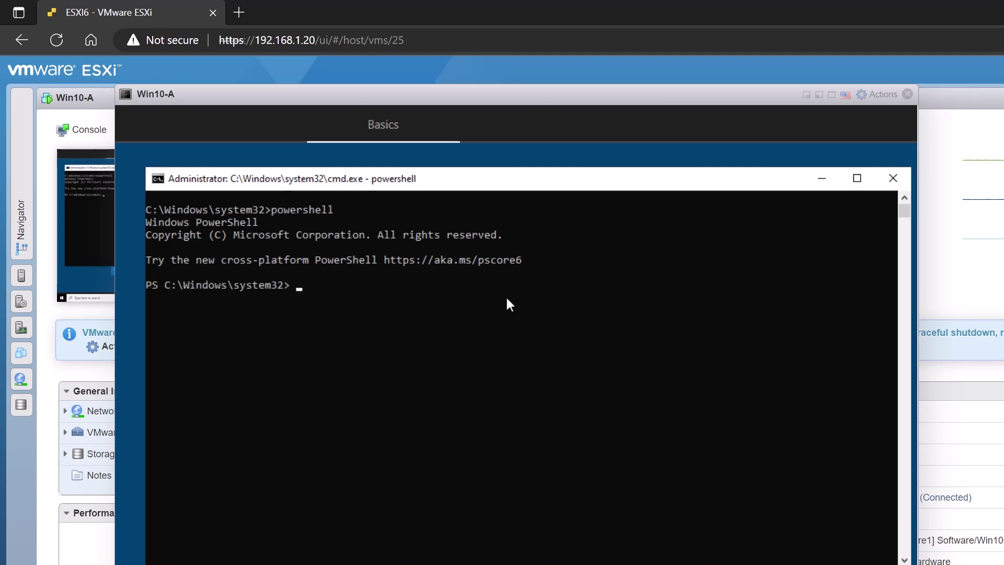
# Run install-script -name get-windowsautopilotinfo after fixing a typo.
pyautogui.click(506, 298)
pyautogui.press('Return')
pyautogui.write('instalins')
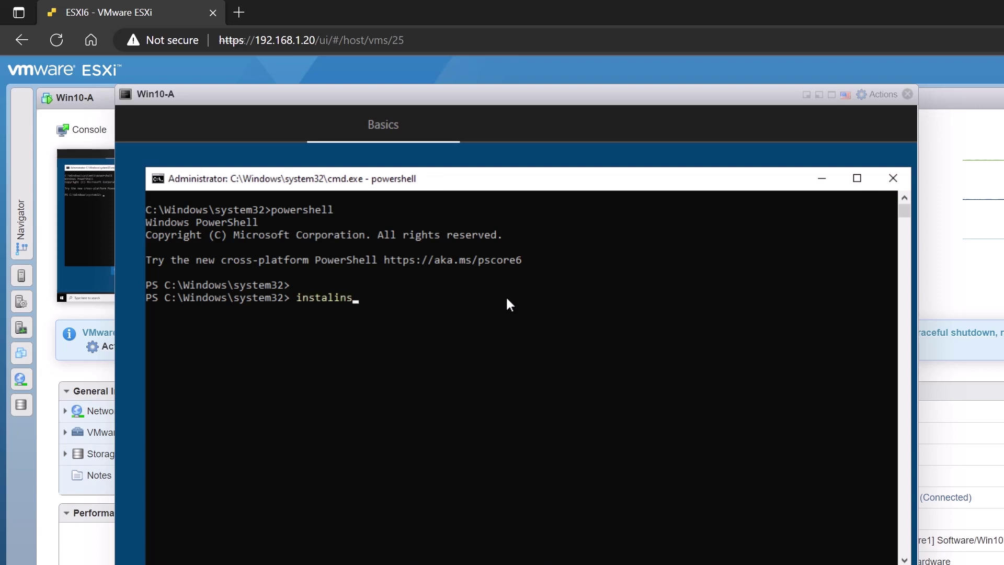
pyautogui.press('BackSpace')
pyautogui.press('BackSpace')
pyautogui.press('BackSpace')
pyautogui.press('BackSpace')
pyautogui.write('ll')
pyautogui.write('-scri')
pyautogui.write('pt -name get-windowsautopilotinfo')
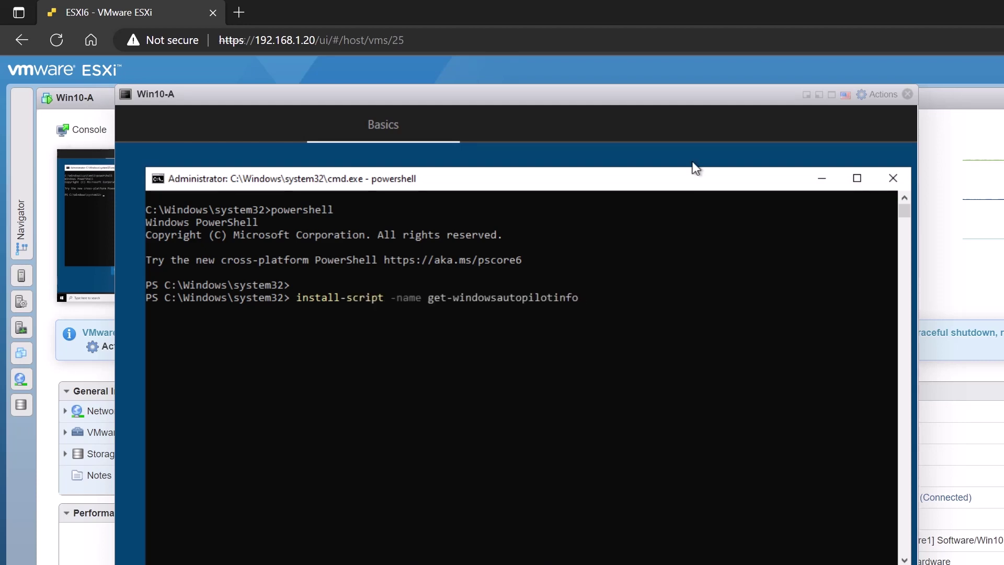
pyautogui.press('Return')
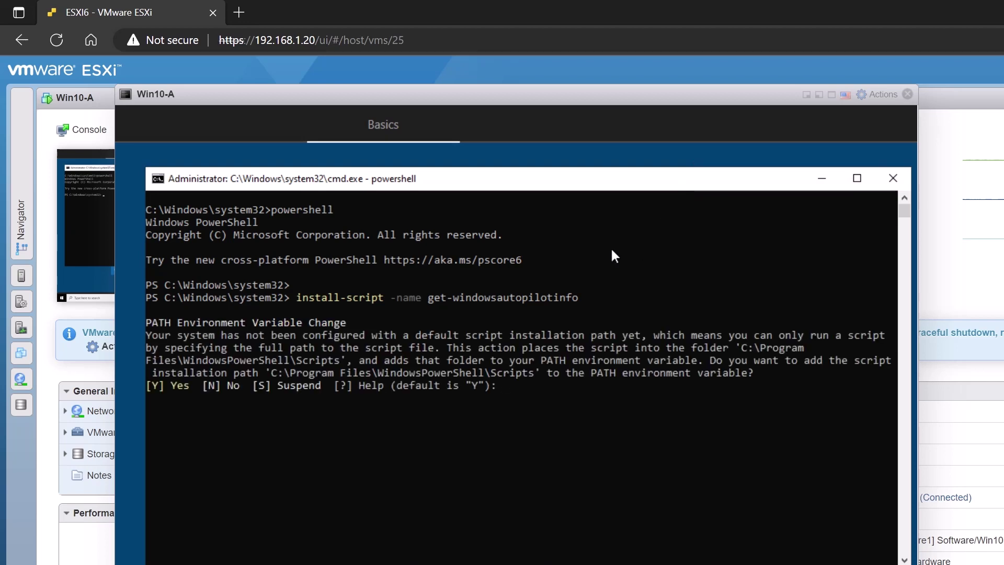
pyautogui.write('y')
# Answer yes to the PATH, NuGet provider and untrusted PSGallery prompts.
pyautogui.press('Return')
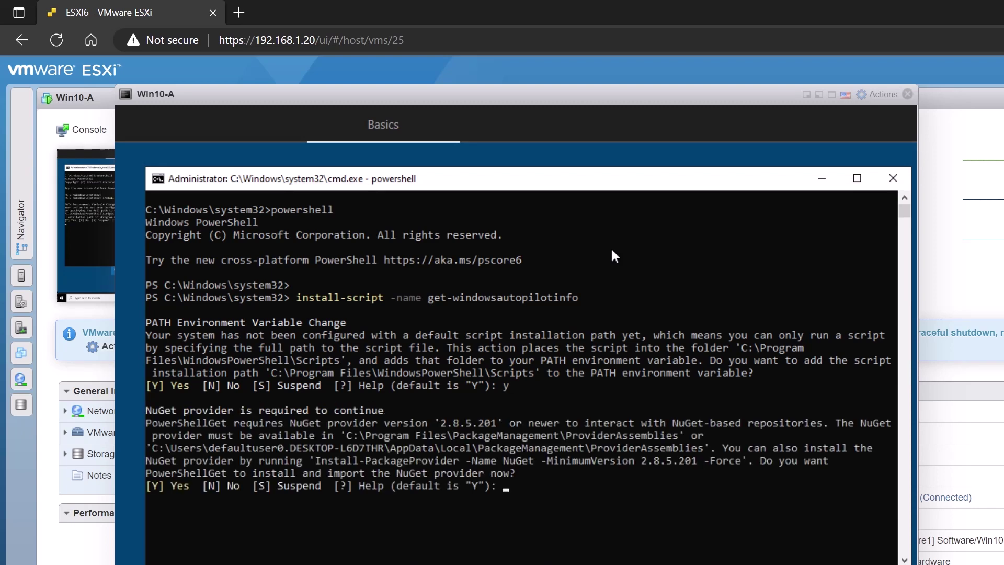
pyautogui.write('y')
pyautogui.press('Return')
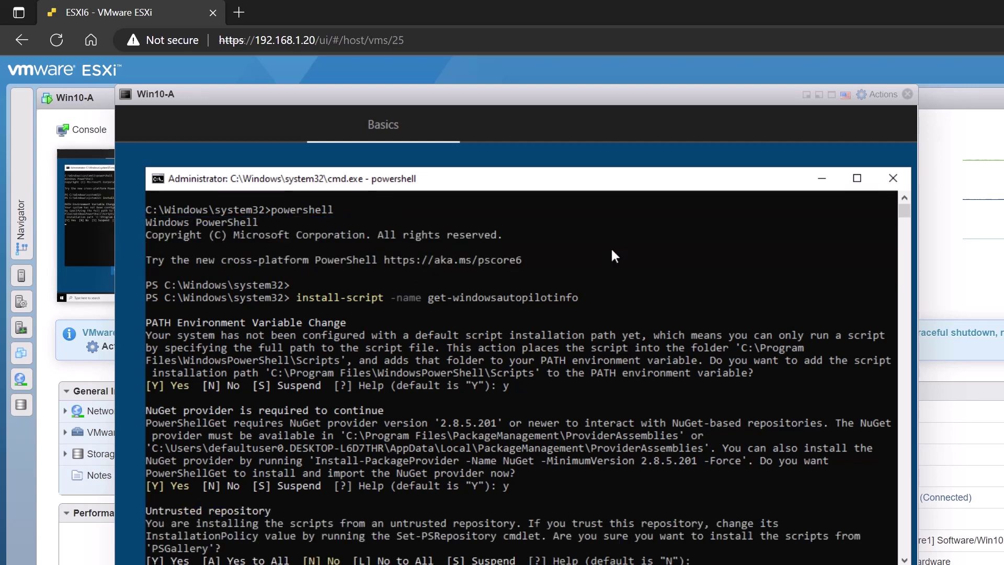
pyautogui.write('y')
pyautogui.press('Return')
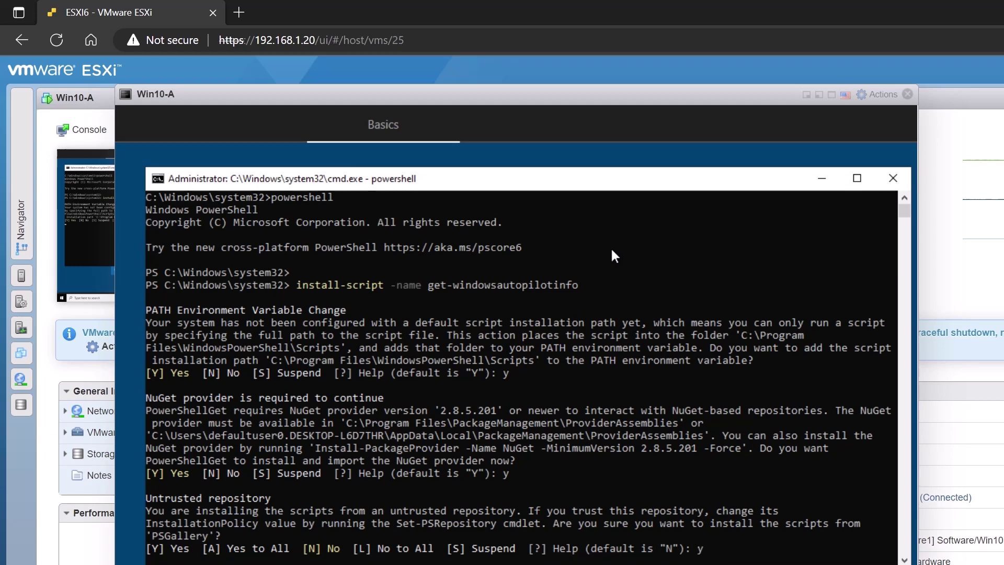
pyautogui.press('Return')
pyautogui.press('Return')
pyautogui.press('Return')
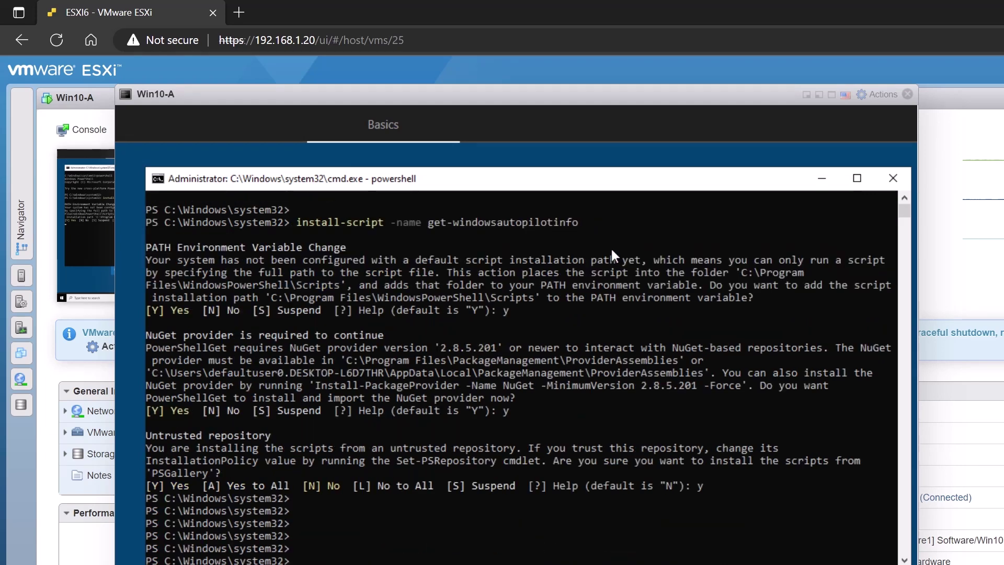
pyautogui.write('set')
pyautogui.write('-executionpolicy unrestricted')
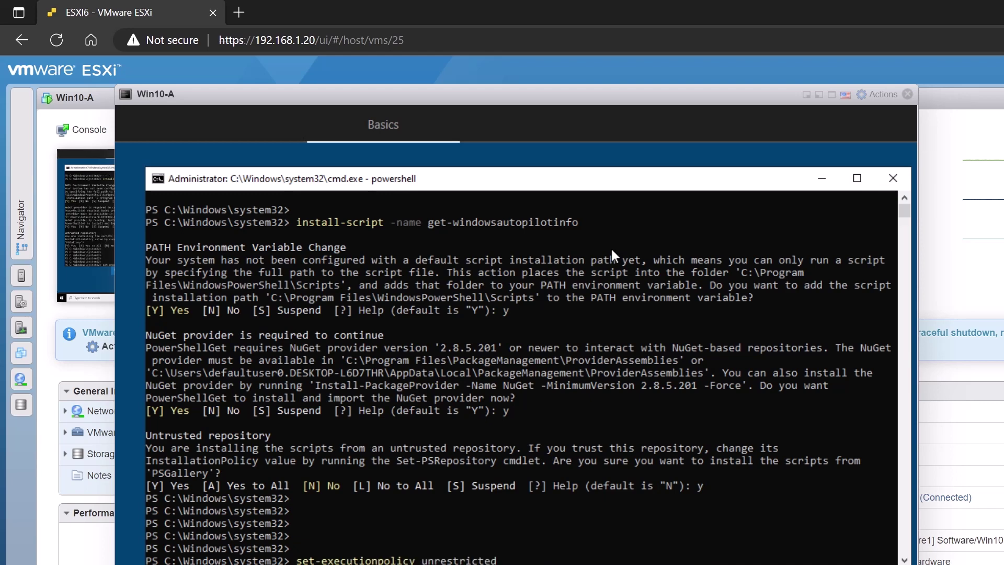
# Set the execution policy to Unrestricted and run get-windowsautopilotinfo.ps1 -online.
pyautogui.press('Return')
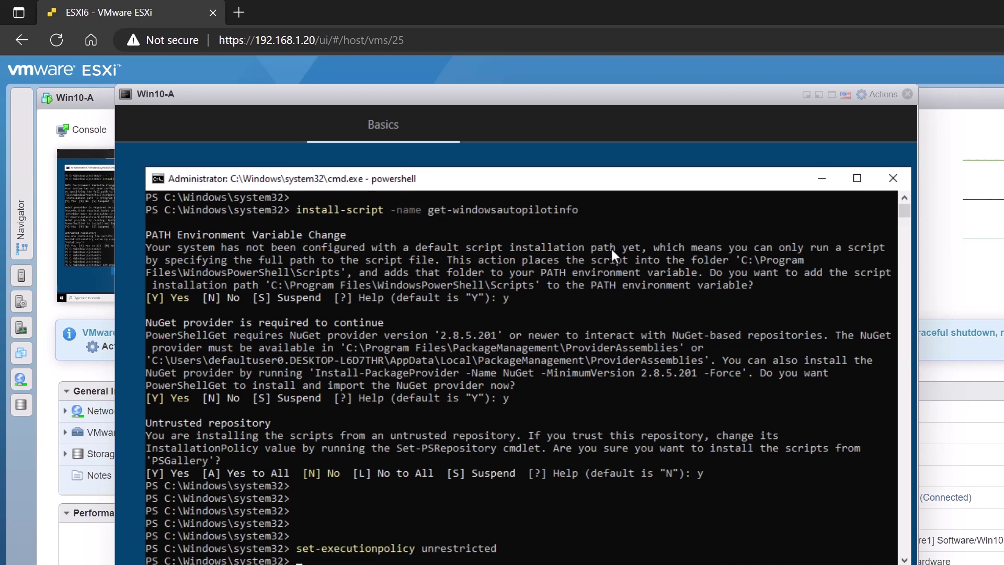
pyautogui.write('get-')
pyautogui.write('windowsautopilotinfo.ps1 -online')
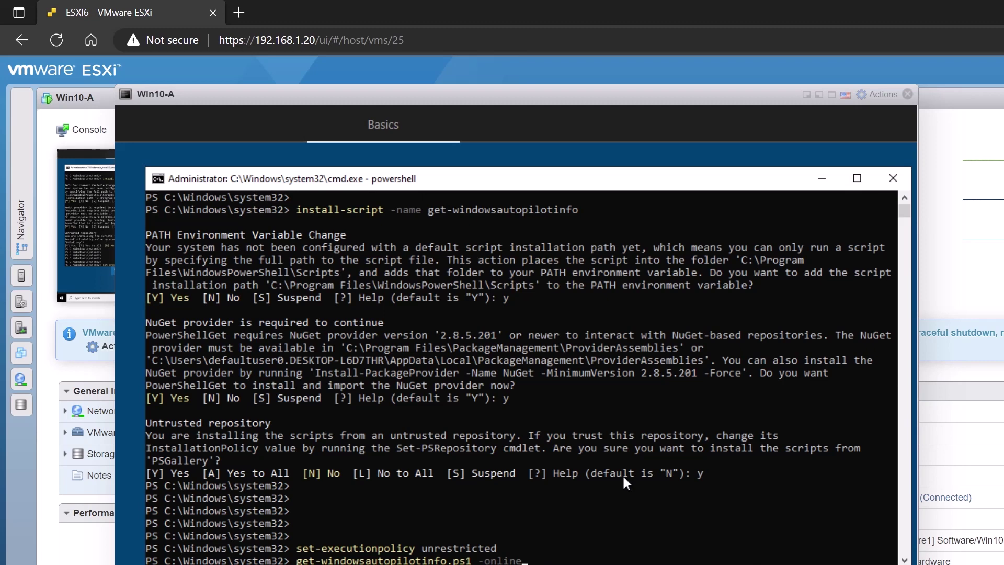
pyautogui.press('Return')
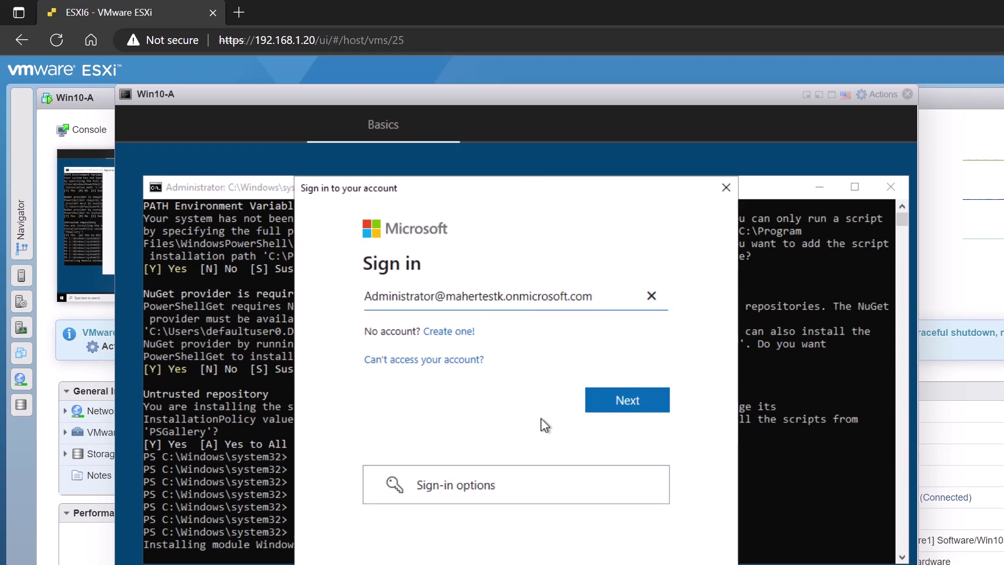
# Sign in with the admin account and password so the Autopilot hash imports.
pyautogui.click(615, 396)
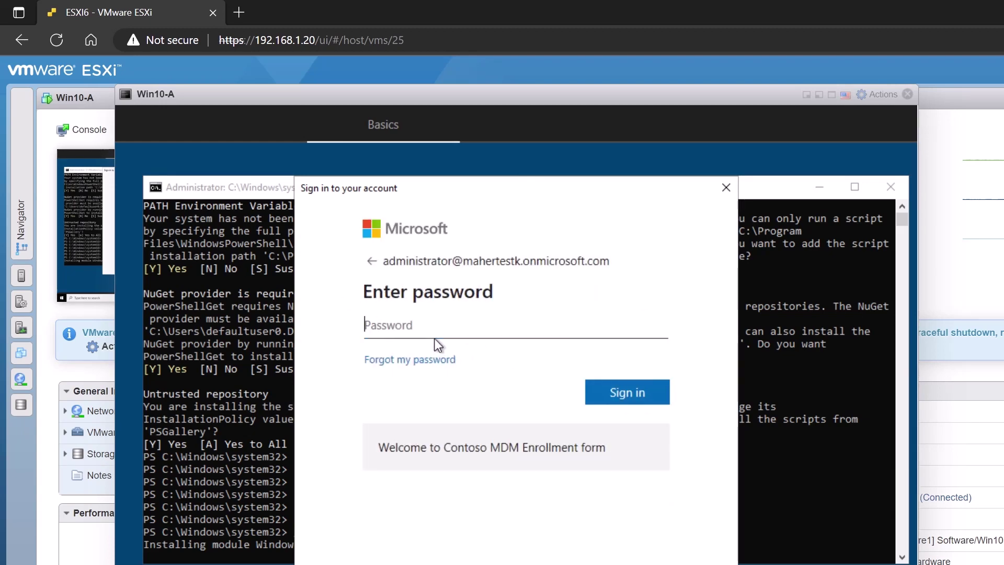
pyautogui.write('*****************')
pyautogui.click(622, 397)
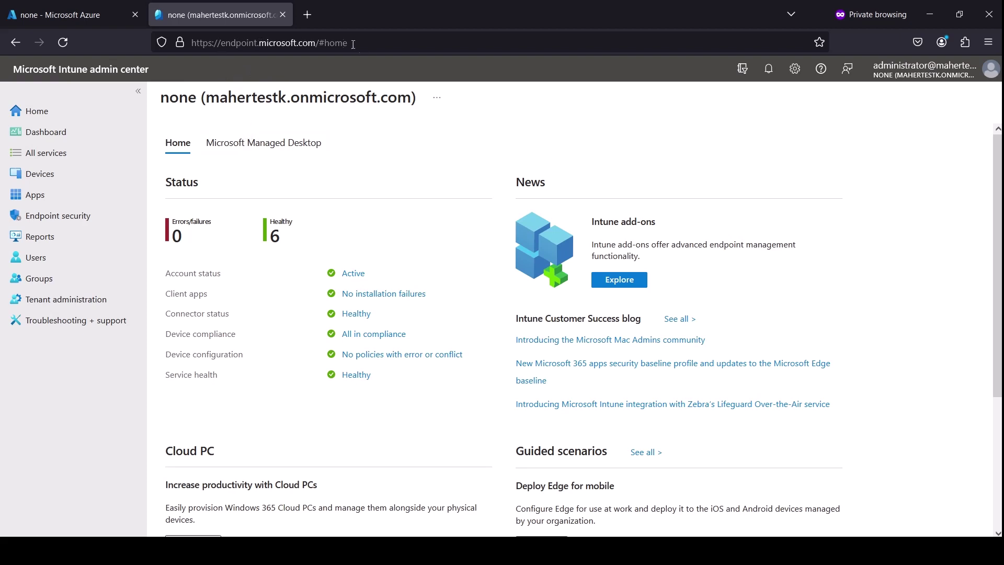
# Go to Devices > Windows > Windows enrollment and open the Windows Autopilot devices list.
pyautogui.click(39, 176)
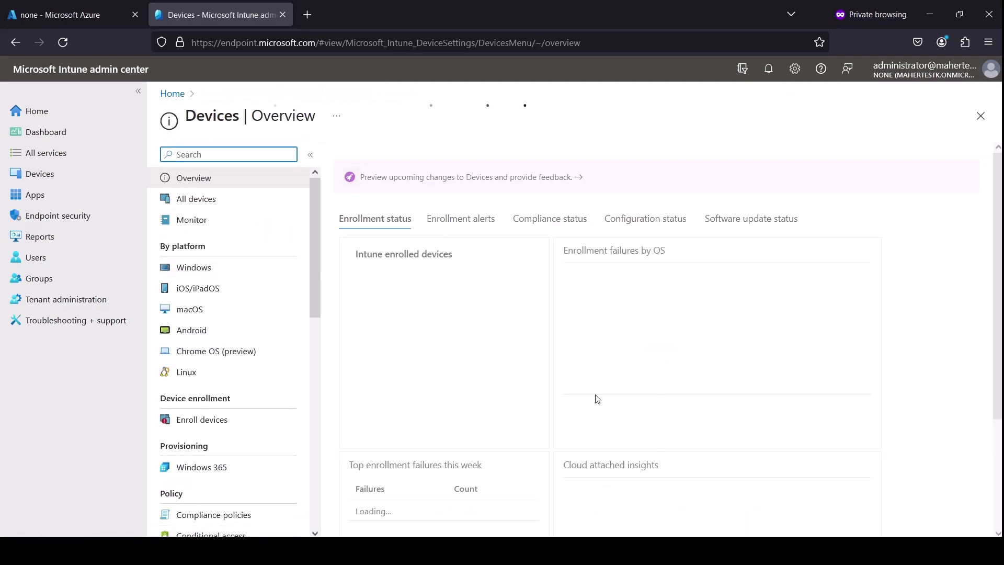
pyautogui.hotkey('alt', 'Left')
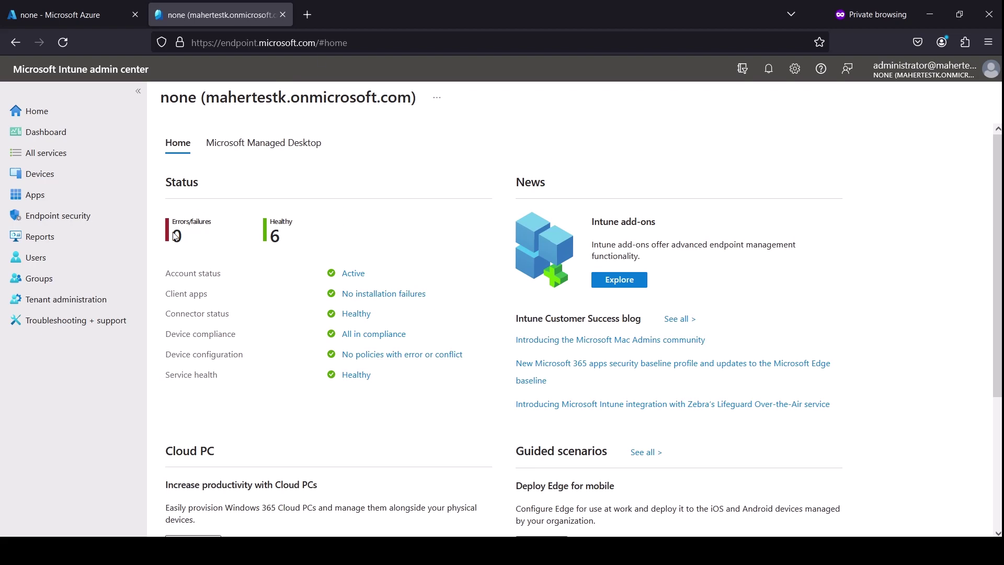
pyautogui.click(39, 174)
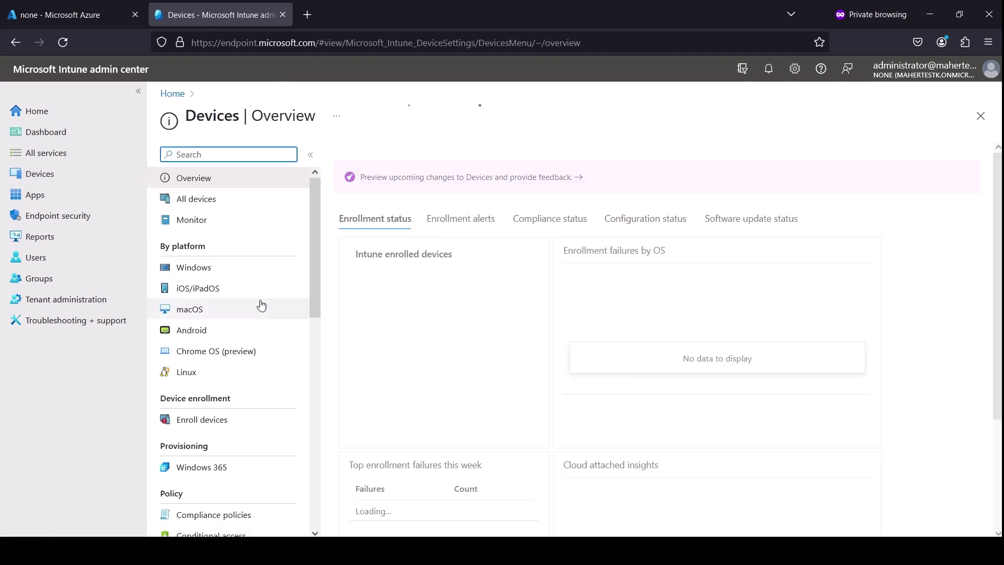
pyautogui.click(188, 268)
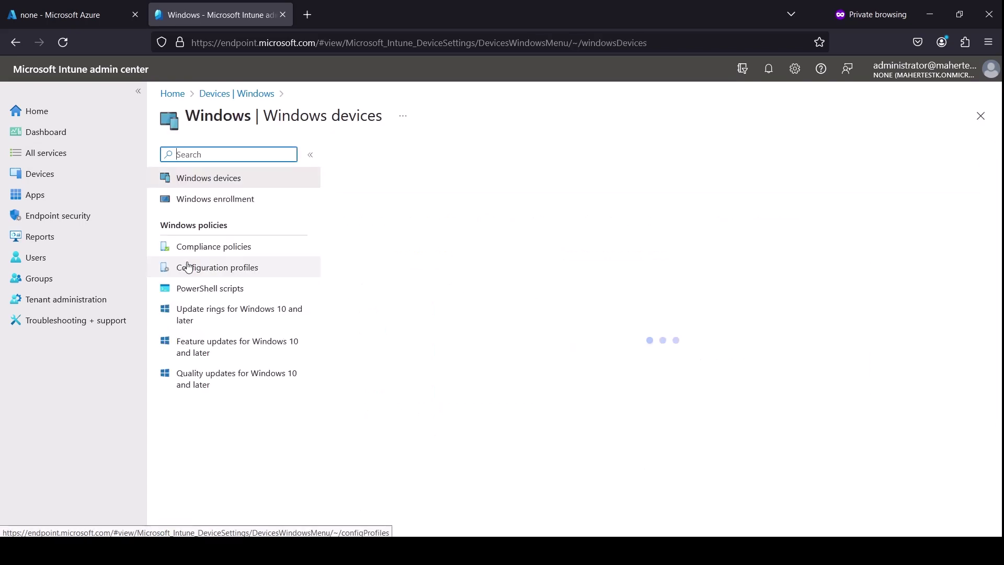
pyautogui.click(189, 199)
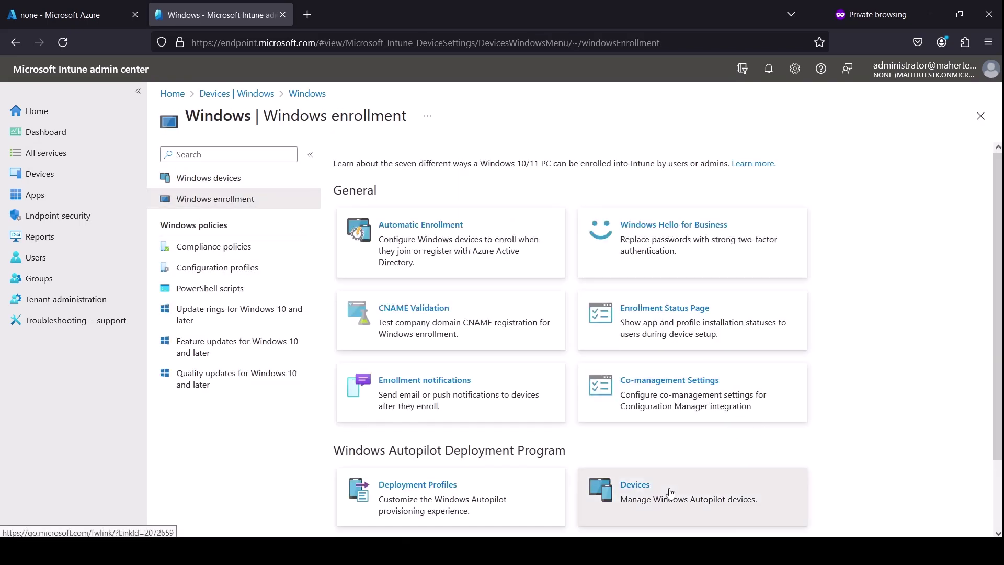
pyautogui.click(670, 492)
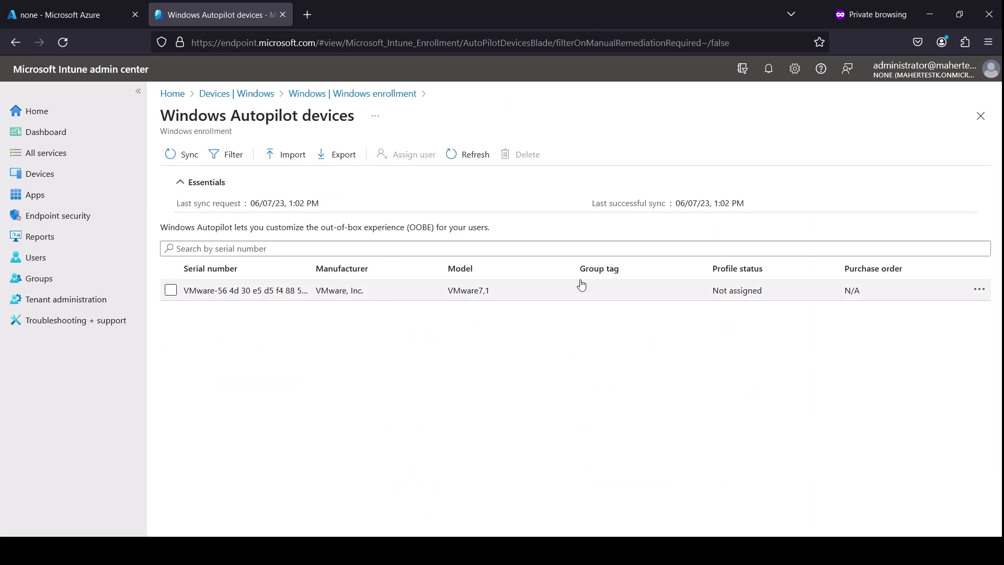
# Inspect the VMware device's properties (no profile assigned, not enrolled), then close the pane.
pyautogui.click(230, 292)
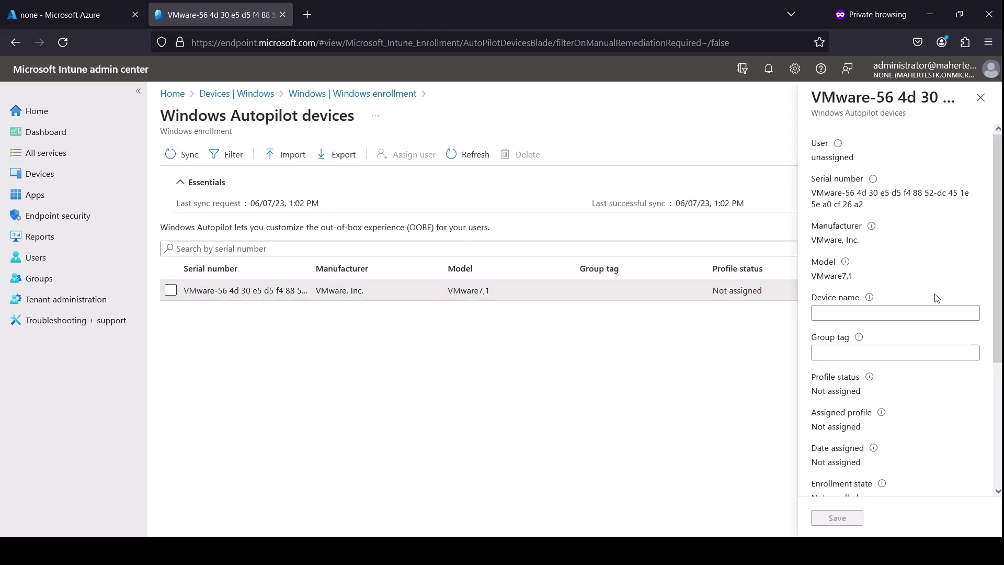
pyautogui.scroll(-5, 920, 308)
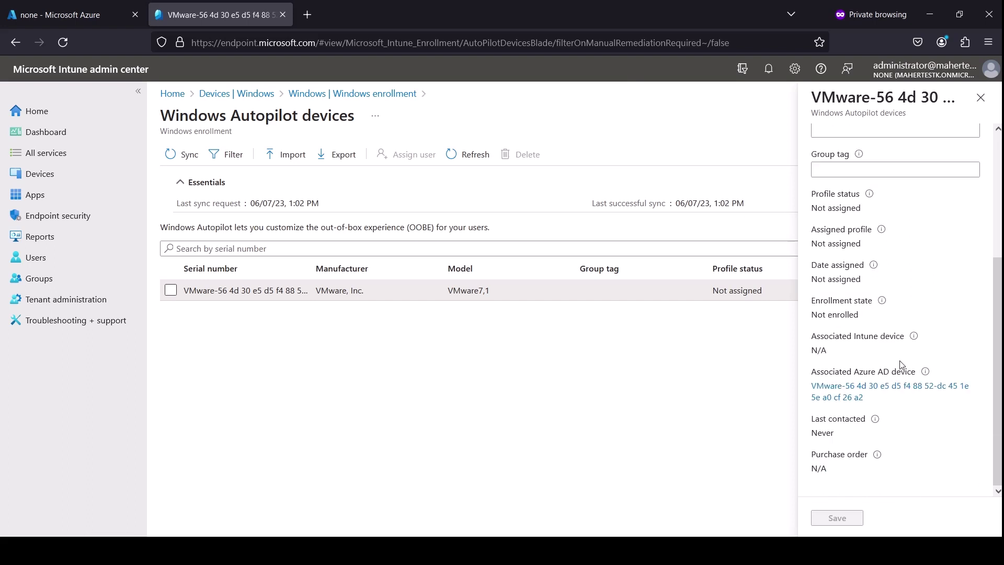
pyautogui.scroll(5, 901, 365)
pyautogui.click(981, 98)
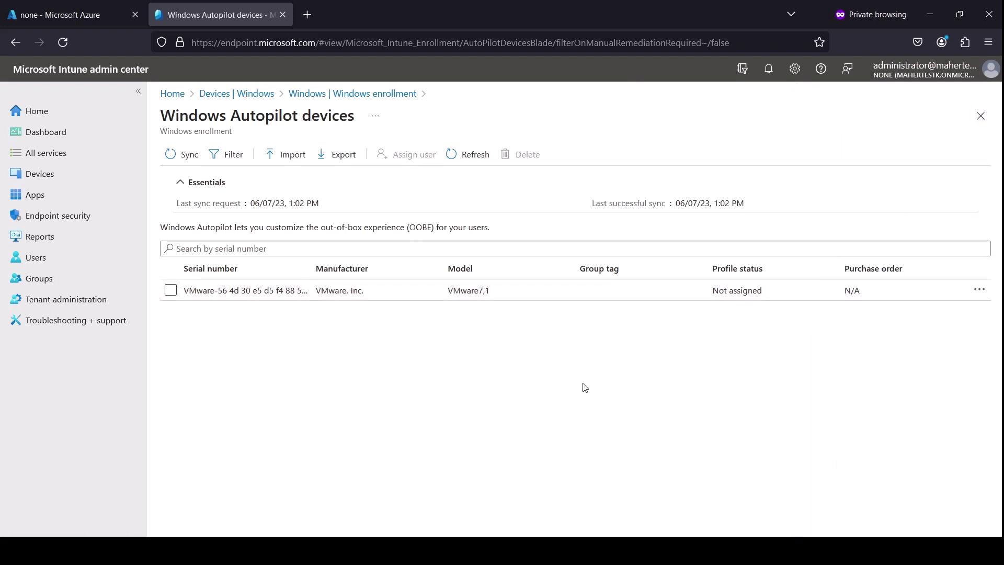